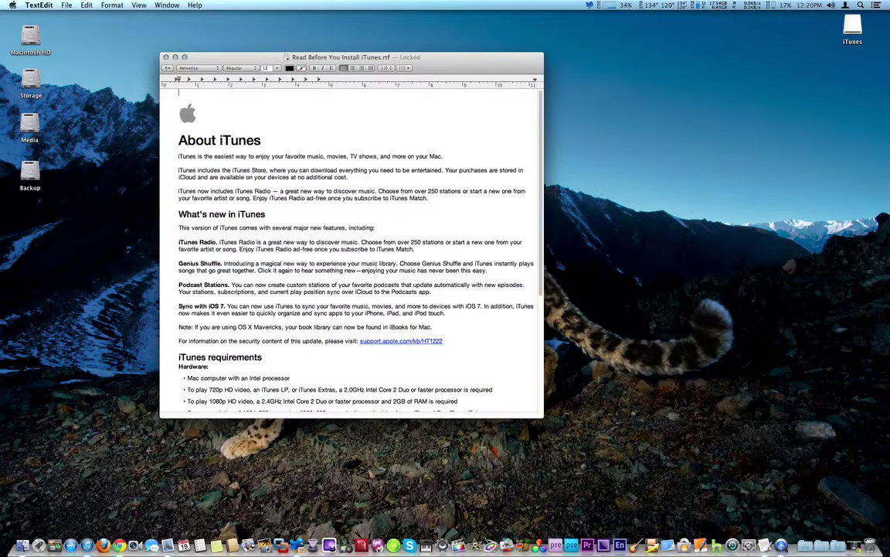
Switch to iTunes and compare the Radio stations with the Internet stream list in the music library.
{"action": "left_click_drag", "start_coordinate": [0, 91], "coordinate": [558, 64]}
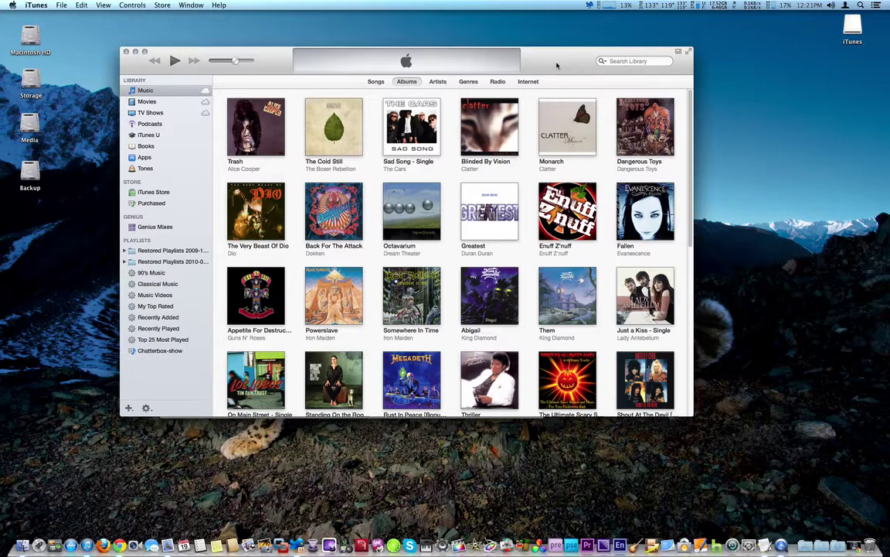
{"action": "left_click", "coordinate": [163, 91]}
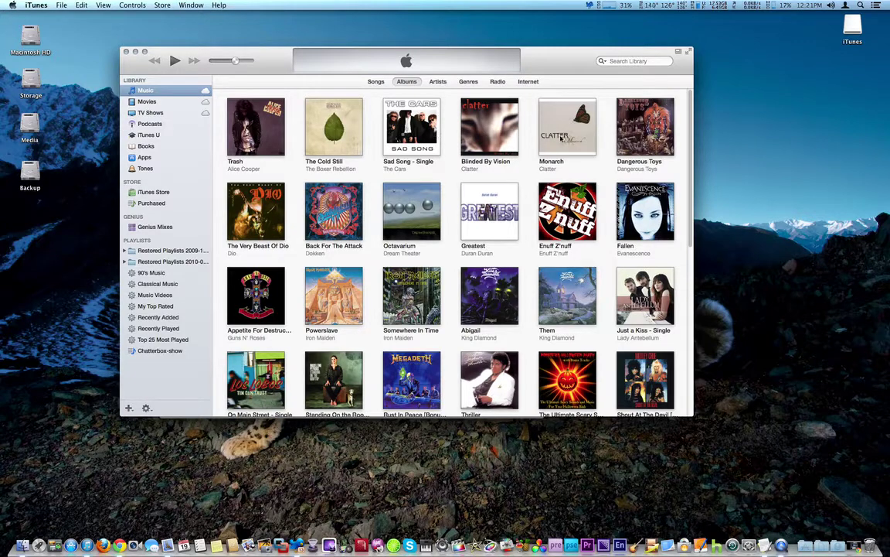
{"action": "left_click", "coordinate": [499, 82]}
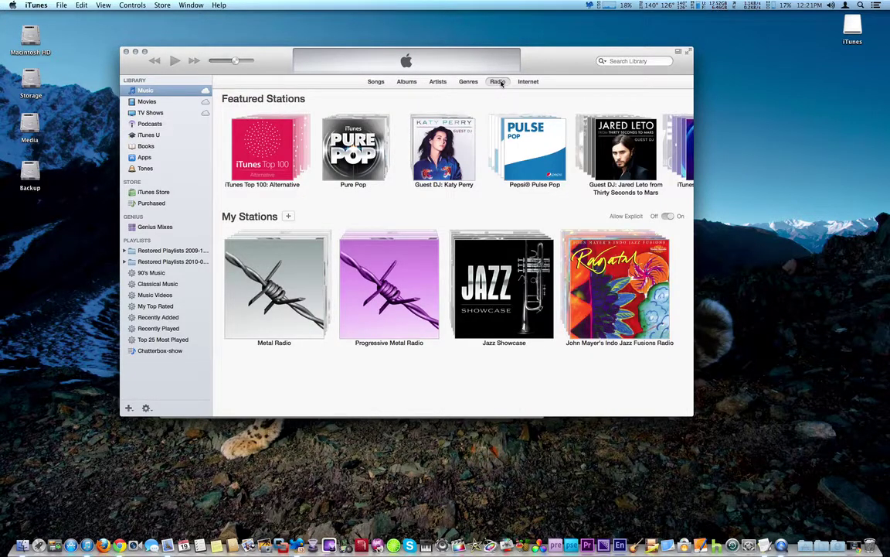
{"action": "left_click", "coordinate": [526, 82]}
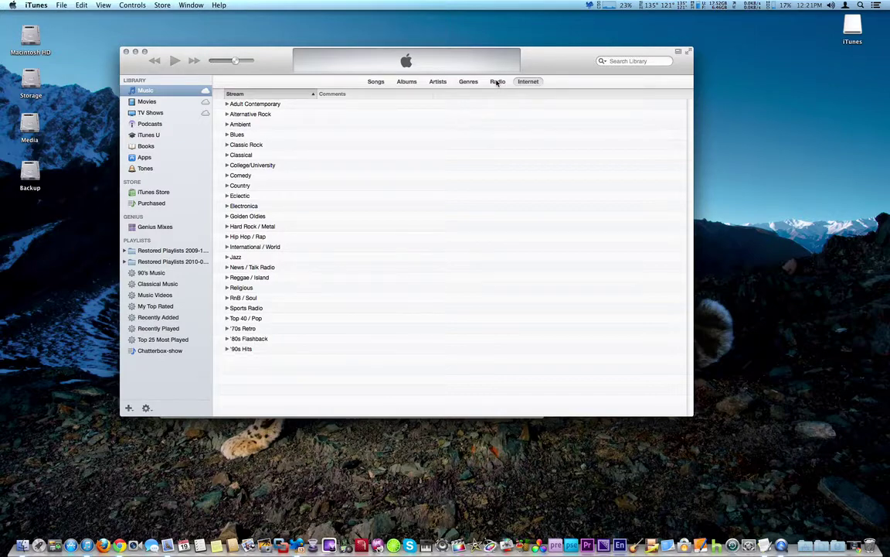
{"action": "left_click", "coordinate": [498, 82]}
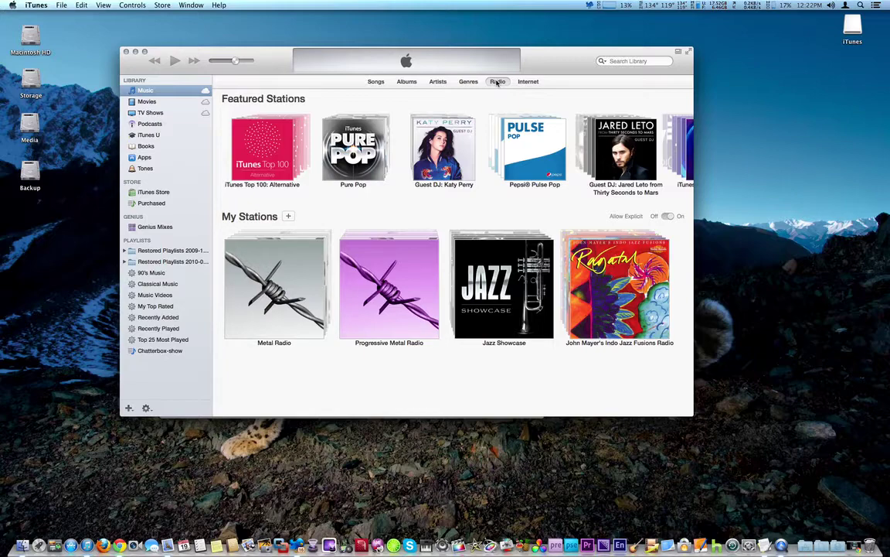
Look through the whole row of featured radio stations and return to its beginning.
{"action": "left_click", "coordinate": [498, 81]}
{"action": "left_click_drag", "start_coordinate": [282, 203], "coordinate": [586, 204]}
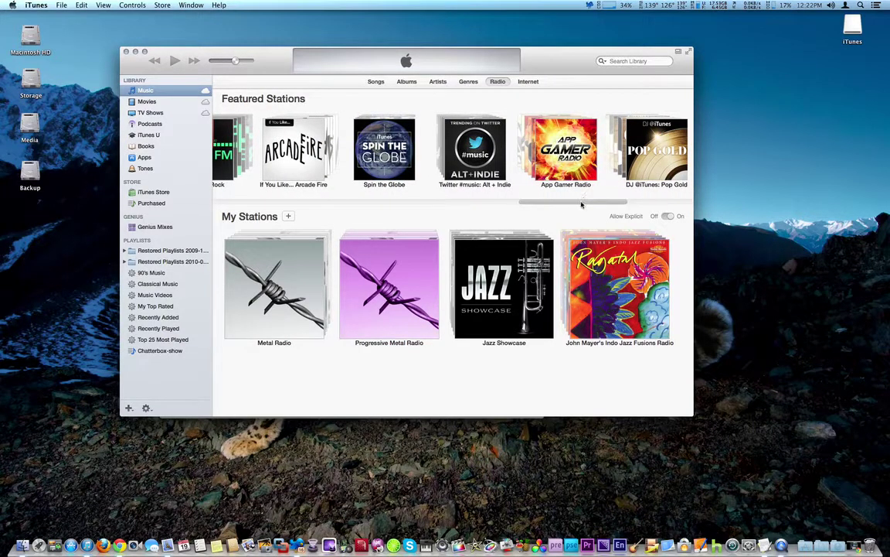
{"action": "left_click_drag", "start_coordinate": [581, 202], "coordinate": [243, 214]}
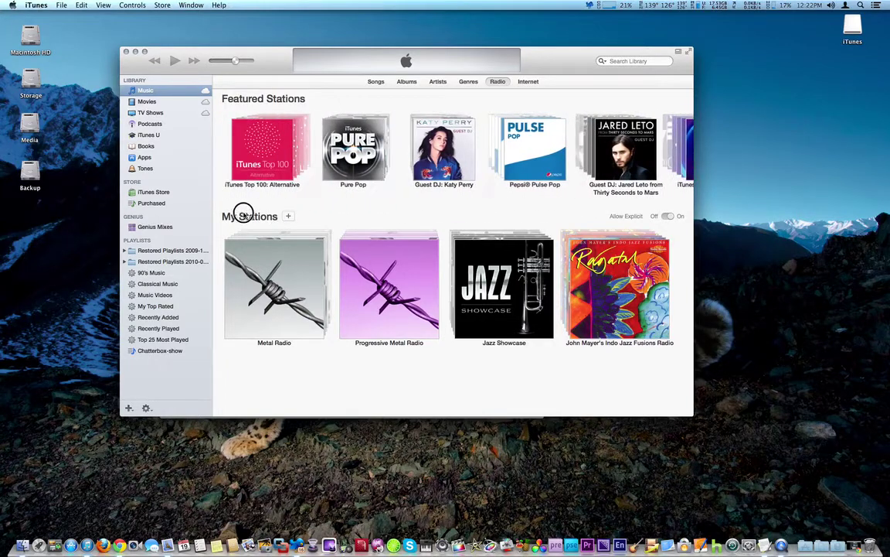
Add a new Alternative Rock station from the Alternative genre to My Stations.
{"action": "left_click", "coordinate": [288, 217]}
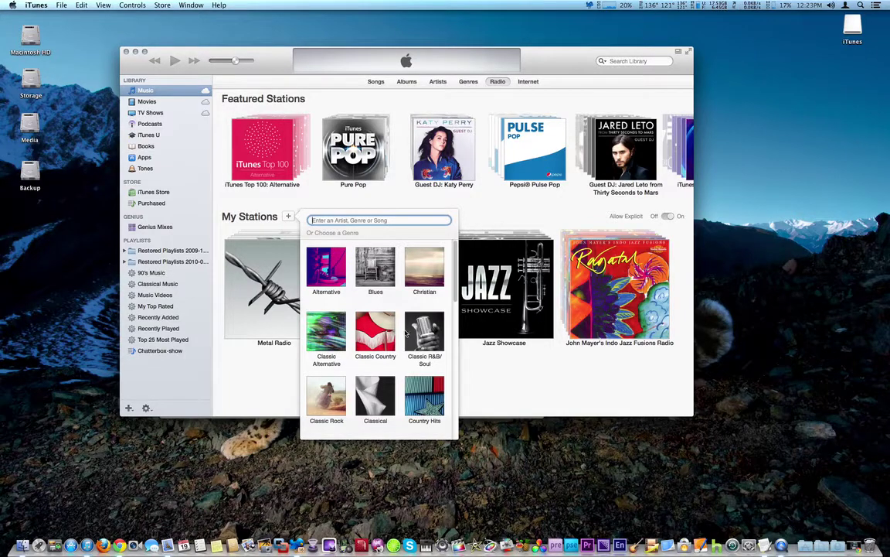
{"action": "scroll", "coordinate": [402, 337], "scroll_direction": "down", "scroll_amount": 3}
{"action": "scroll", "coordinate": [402, 336], "scroll_direction": "down", "scroll_amount": 3}
{"action": "scroll", "coordinate": [400, 335], "scroll_direction": "up", "scroll_amount": 6}
{"action": "left_click", "coordinate": [329, 269]}
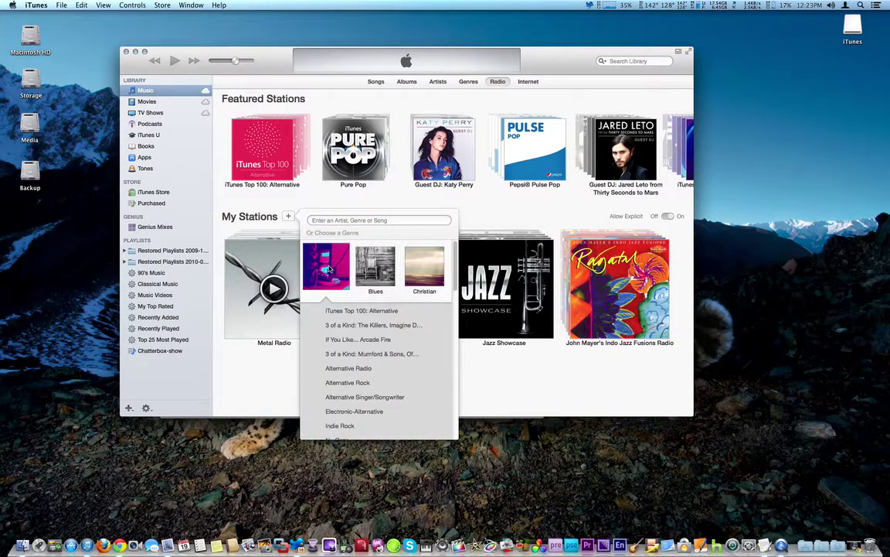
{"action": "scroll", "coordinate": [402, 374], "scroll_direction": "down", "scroll_amount": 1}
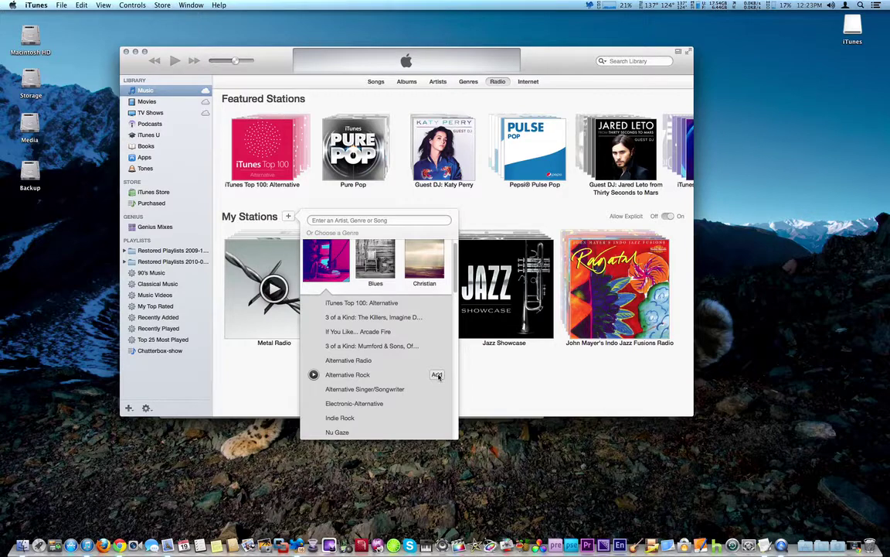
{"action": "left_click", "coordinate": [437, 375]}
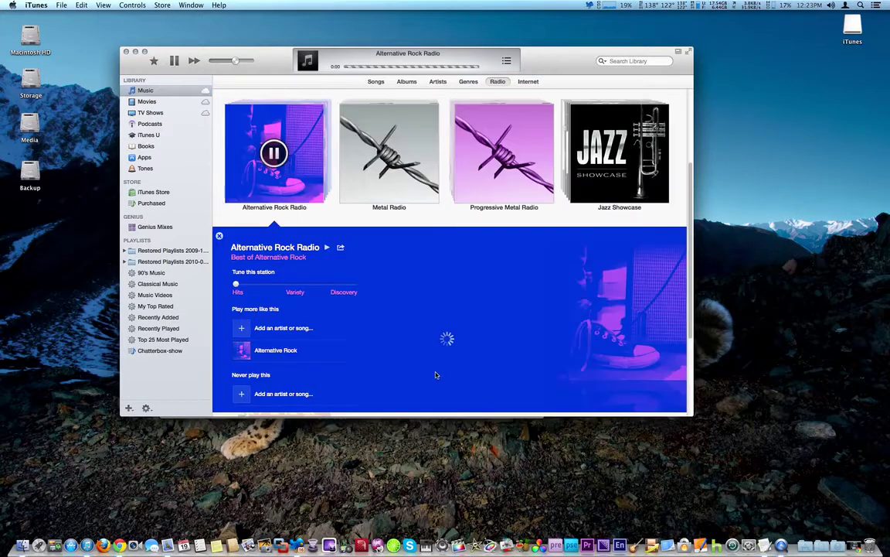
Pause Alternative Rock Radio and delete the station from My Stations.
{"action": "left_click", "coordinate": [274, 153]}
{"action": "left_click", "coordinate": [288, 176]}
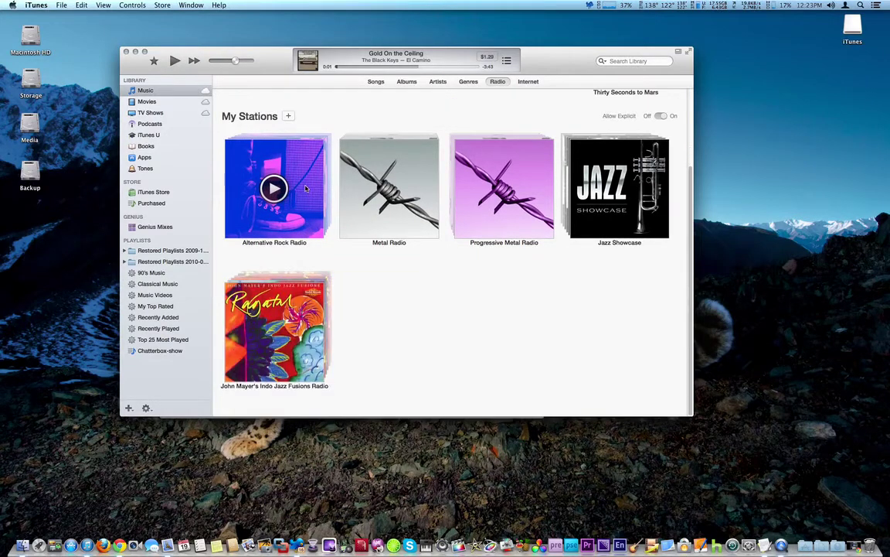
{"action": "scroll", "coordinate": [482, 267], "scroll_direction": "up", "scroll_amount": 3}
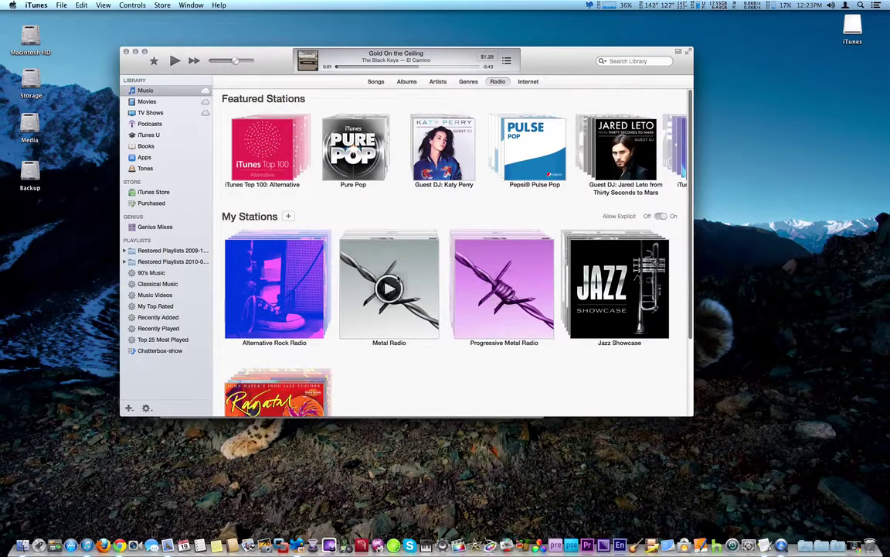
{"action": "right_click", "coordinate": [311, 283]}
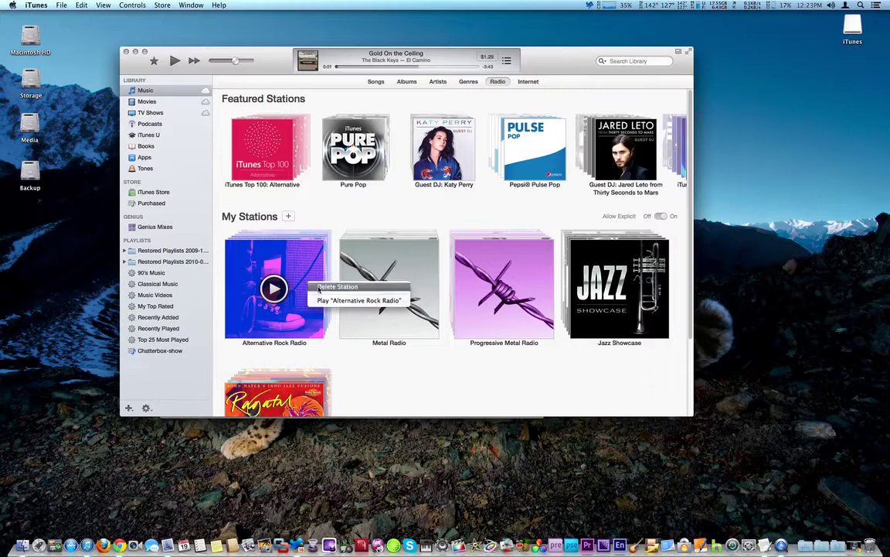
{"action": "left_click", "coordinate": [335, 287]}
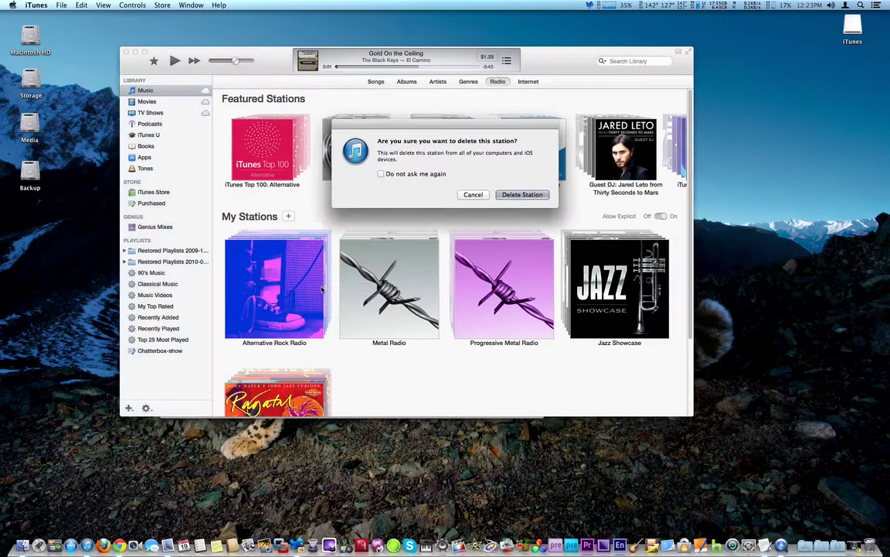
{"action": "left_click", "coordinate": [522, 195]}
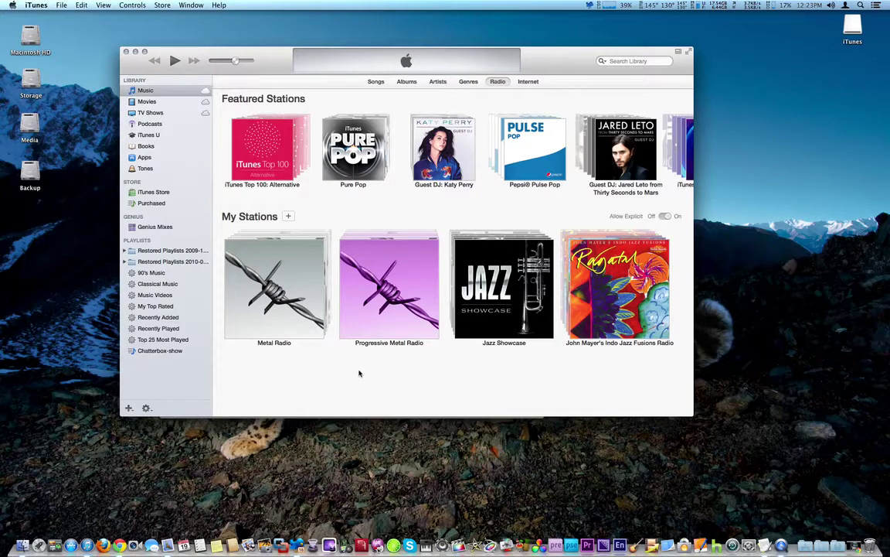
Search for "van halen" as a new station, look through the suggestions, and close the station chooser without adding one.
{"action": "mouse_move", "coordinate": [350, 337]}
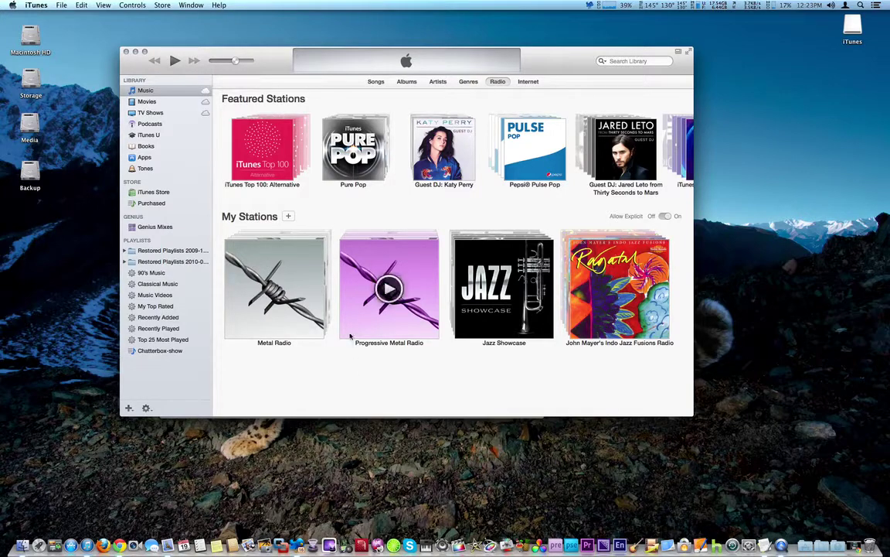
{"action": "left_click", "coordinate": [289, 216]}
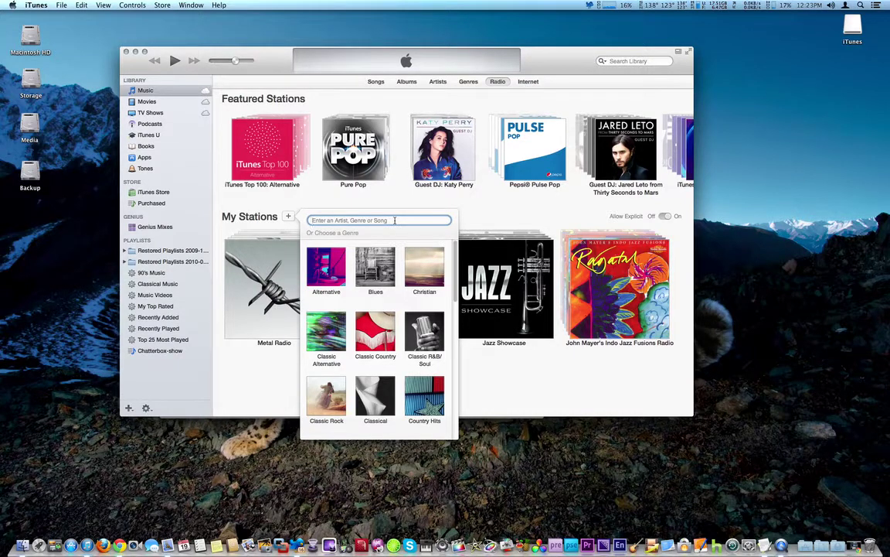
{"action": "type", "text": "van"}
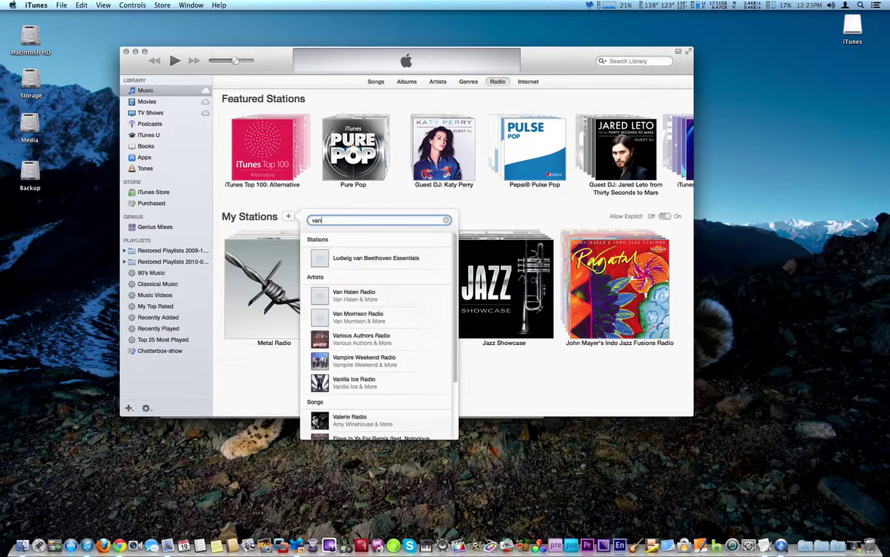
{"action": "type", "text": " halen"}
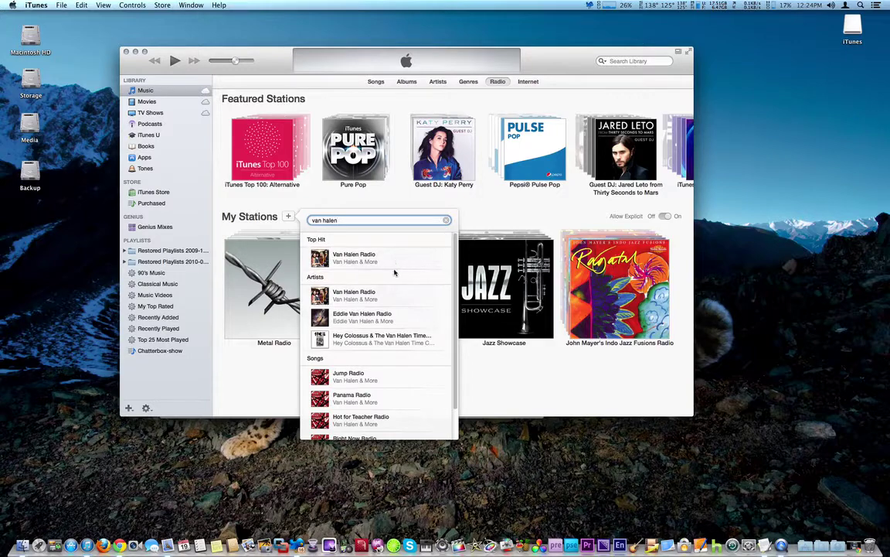
{"action": "scroll", "coordinate": [394, 272], "scroll_direction": "down", "scroll_amount": 2}
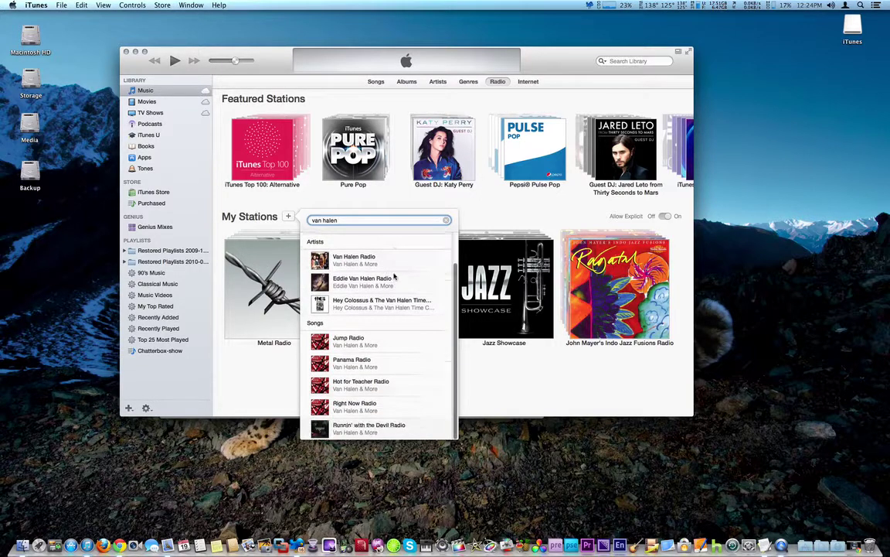
{"action": "scroll", "coordinate": [393, 272], "scroll_direction": "up", "scroll_amount": 2}
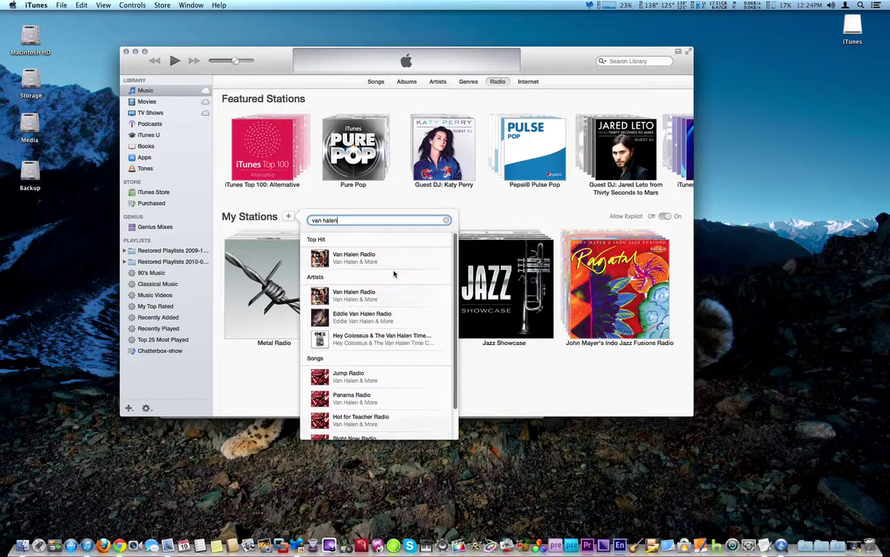
{"action": "left_click", "coordinate": [445, 220]}
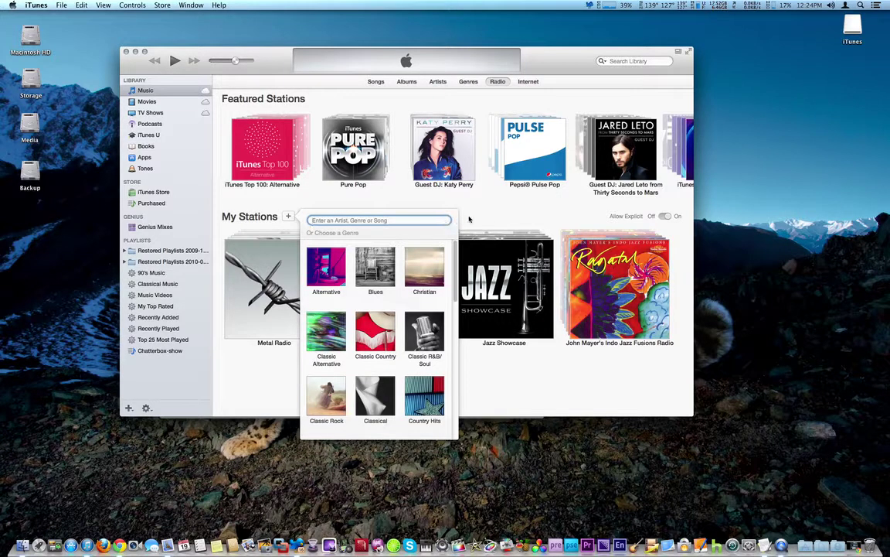
{"action": "left_click", "coordinate": [573, 65]}
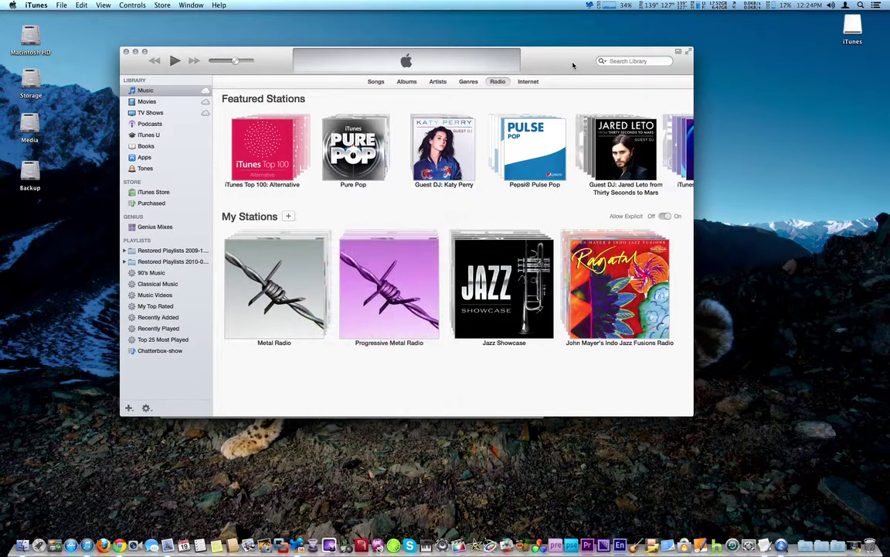
{"action": "left_click", "coordinate": [570, 64]}
{"action": "mouse_move", "coordinate": [271, 149]}
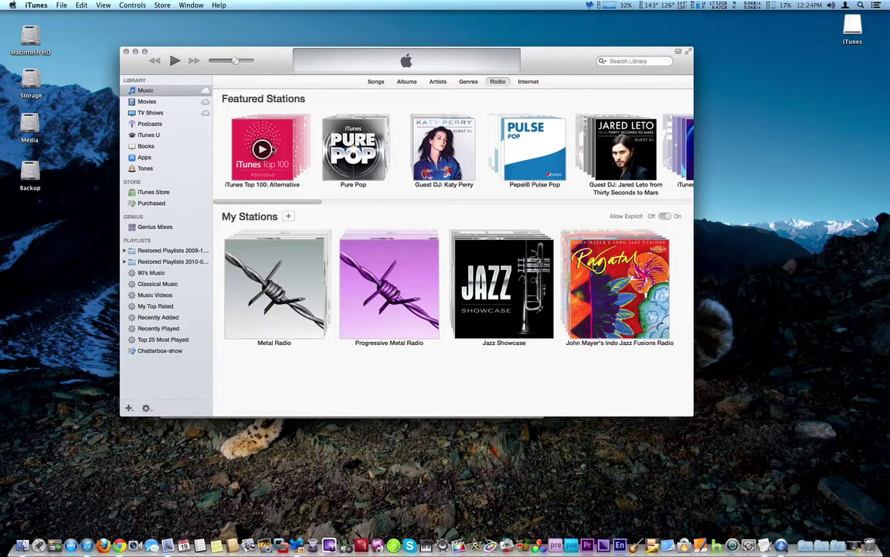
{"action": "left_click", "coordinate": [249, 52]}
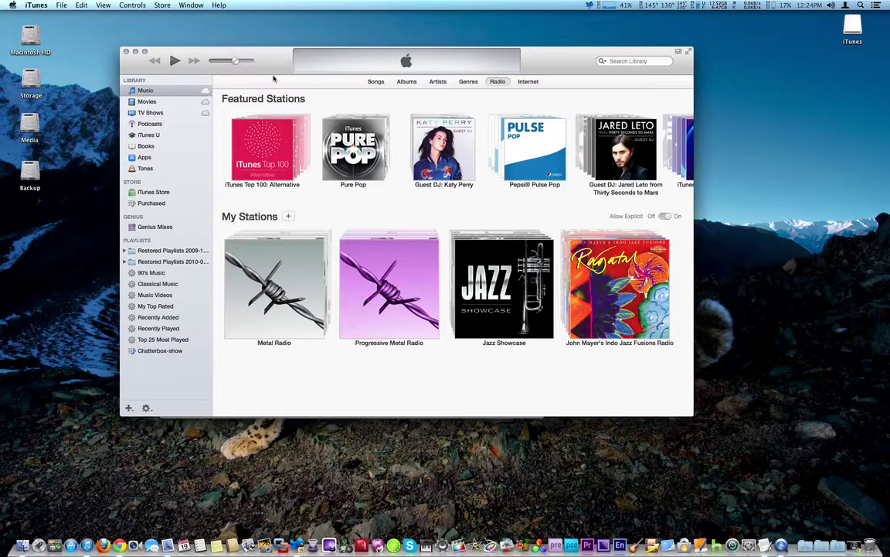
Start playing the Metal Radio station and pause it once a song has loaded.
{"action": "mouse_move", "coordinate": [466, 176]}
{"action": "left_click", "coordinate": [274, 287]}
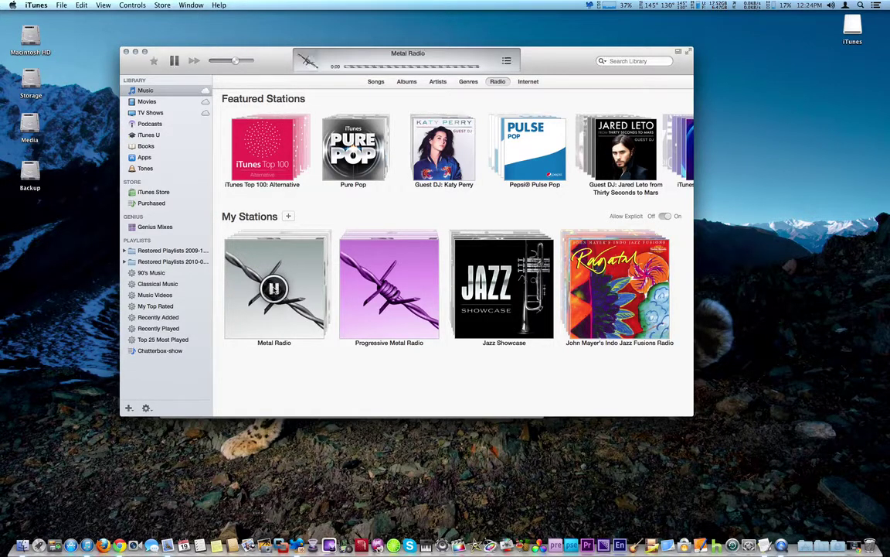
{"action": "left_click", "coordinate": [274, 288]}
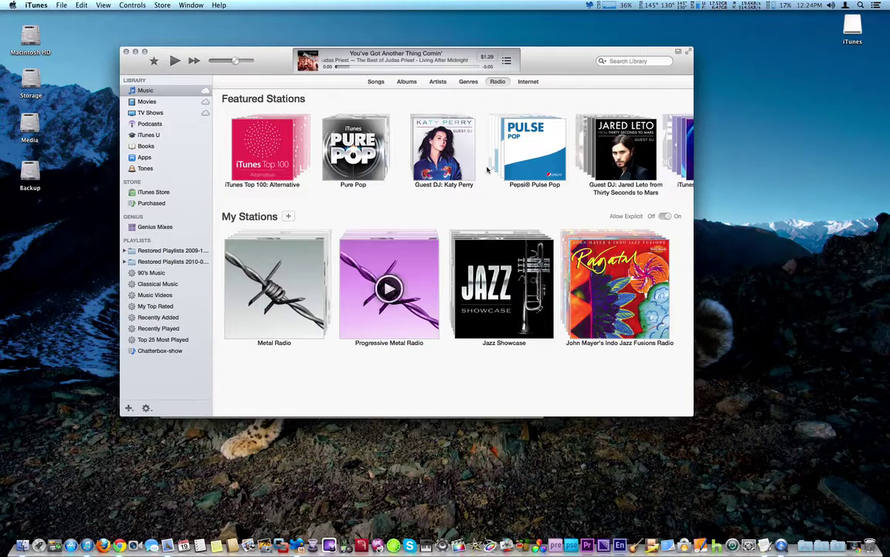
Show the library by albums and look through the history of songs played from the radio stations.
{"action": "mouse_move", "coordinate": [553, 54]}
{"action": "left_mouse_down"}
{"action": "mouse_move", "coordinate": [552, 70]}
{"action": "mouse_move", "coordinate": [552, 59]}
{"action": "left_mouse_up"}
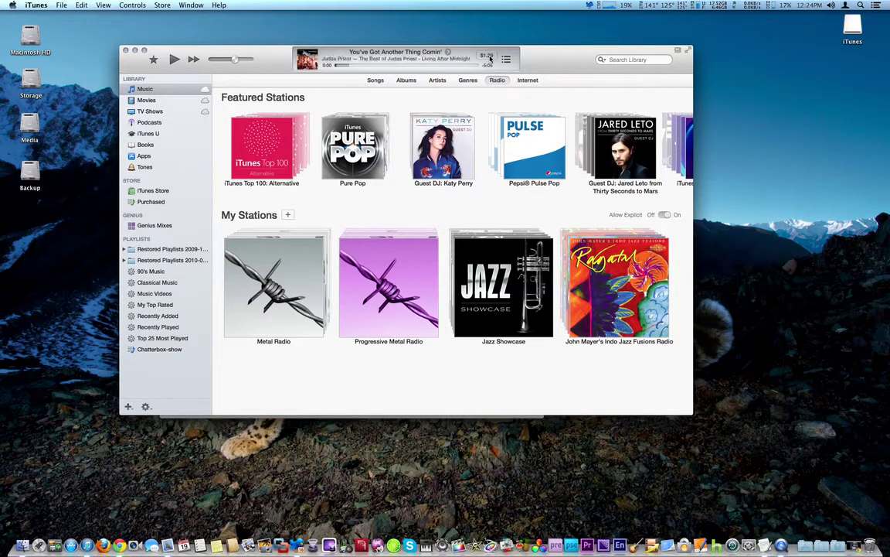
{"action": "left_click", "coordinate": [404, 81]}
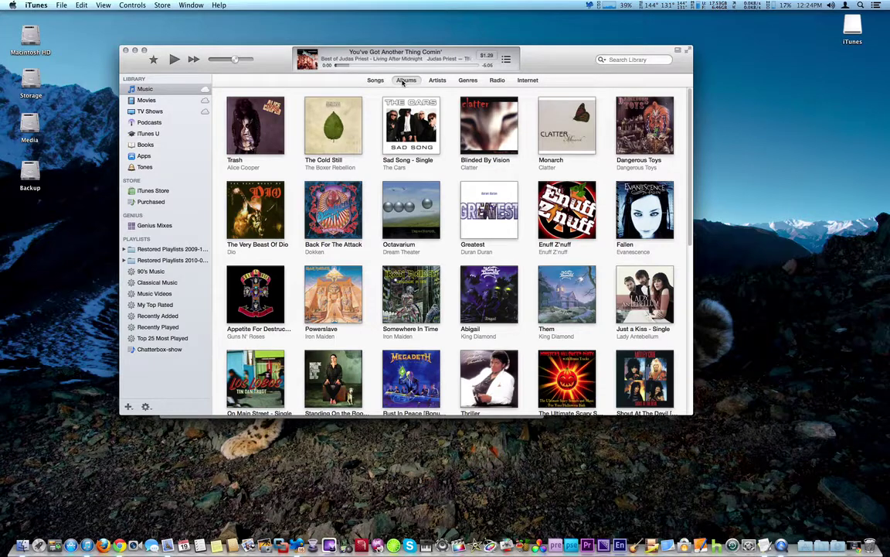
{"action": "left_click", "coordinate": [508, 61]}
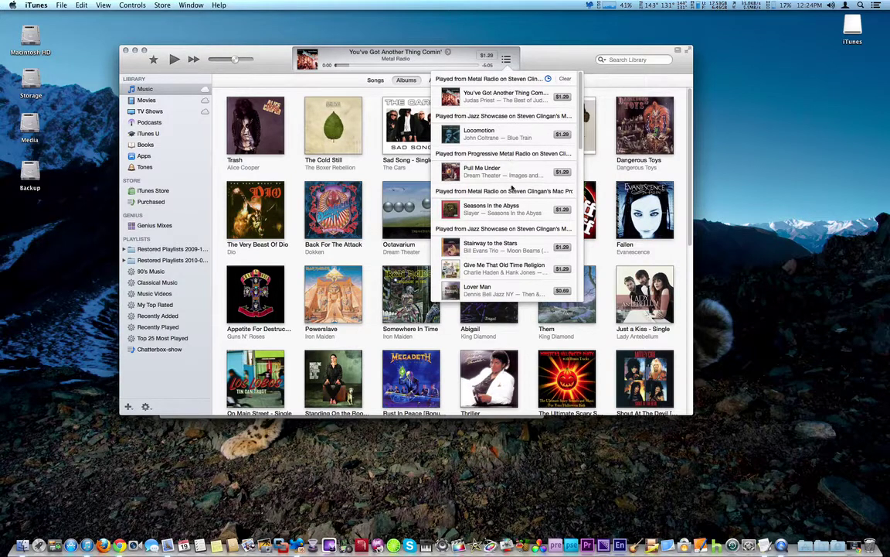
{"action": "scroll", "coordinate": [512, 187], "scroll_direction": "down", "scroll_amount": 5}
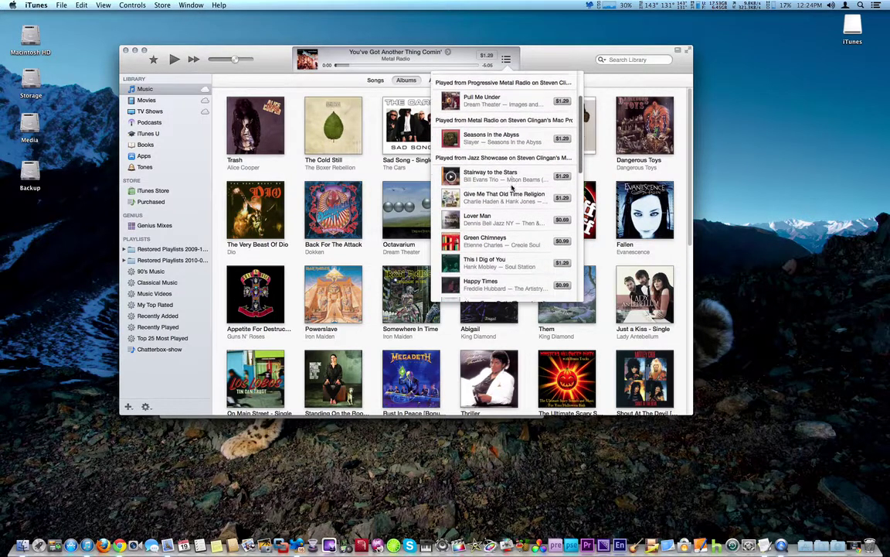
{"action": "scroll", "coordinate": [512, 187], "scroll_direction": "down", "scroll_amount": 7}
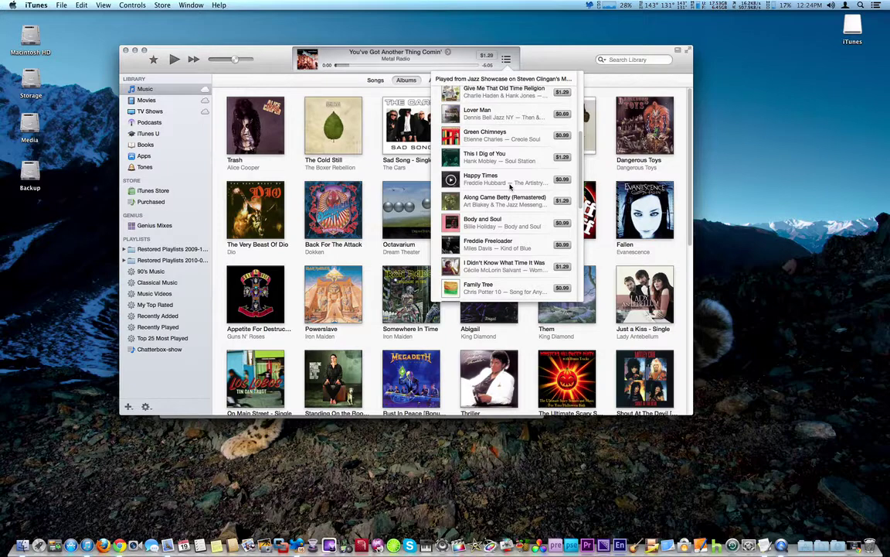
{"action": "scroll", "coordinate": [510, 187], "scroll_direction": "down", "scroll_amount": 5}
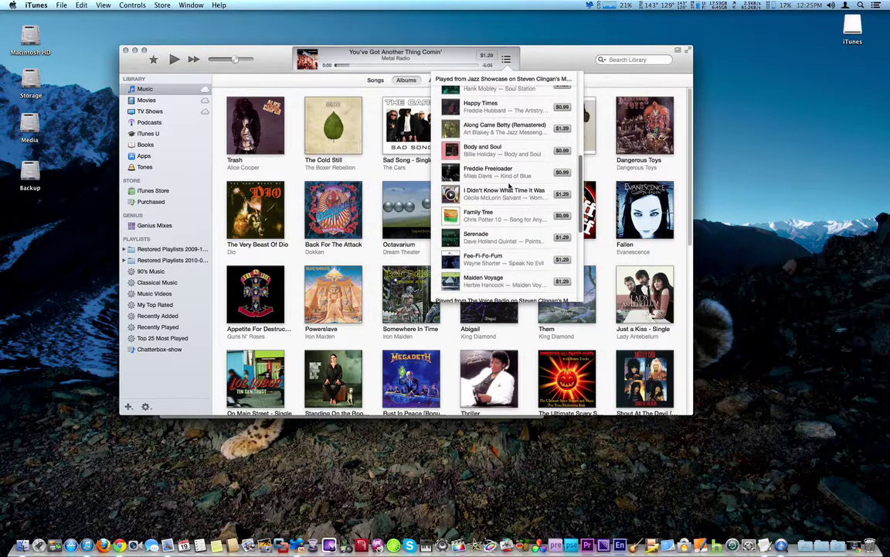
{"action": "scroll", "coordinate": [510, 186], "scroll_direction": "up", "scroll_amount": 15}
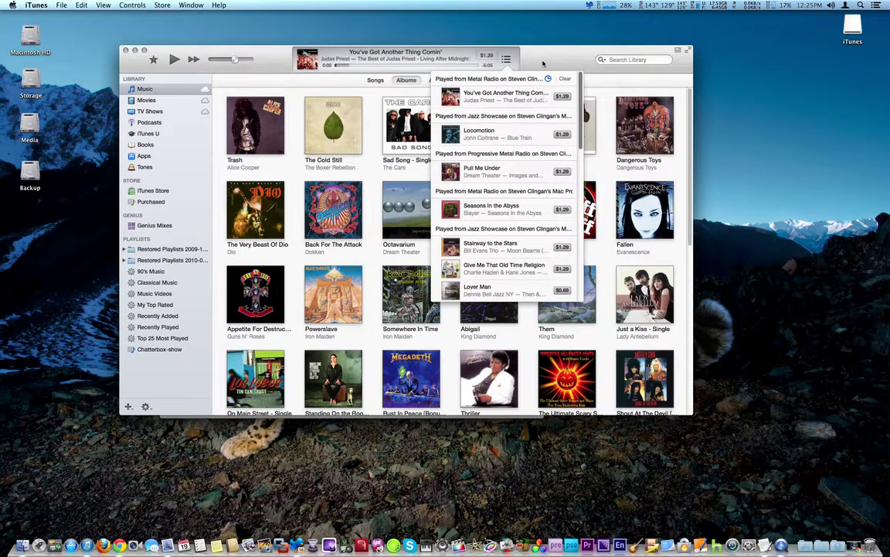
Close the history of played songs and show the featured and personal radio stations.
{"action": "key", "text": "Escape"}
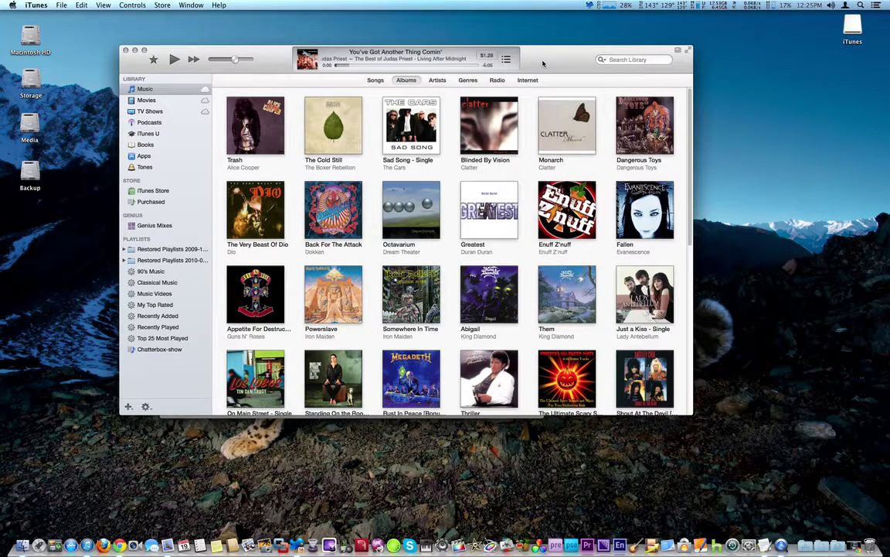
{"action": "left_click", "coordinate": [497, 80]}
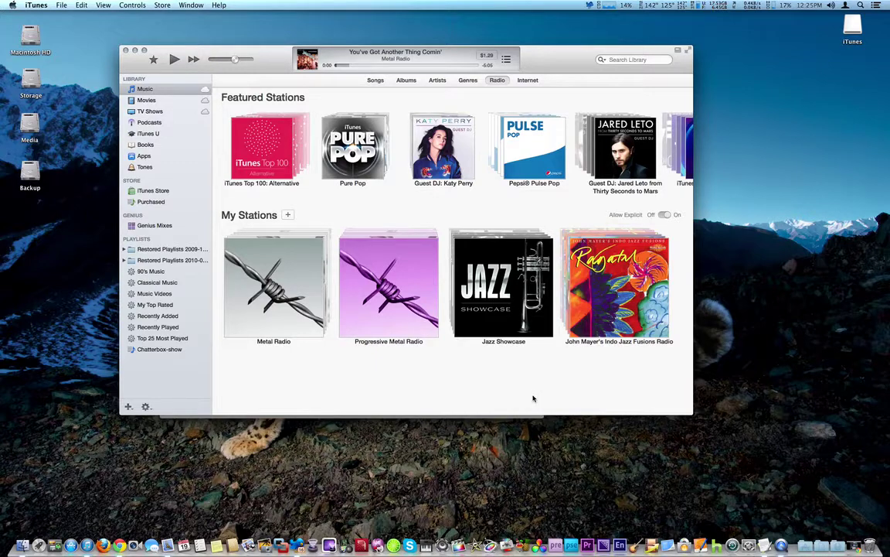
Look through the music library's album covers and return to the radio stations.
{"action": "left_click", "coordinate": [407, 80]}
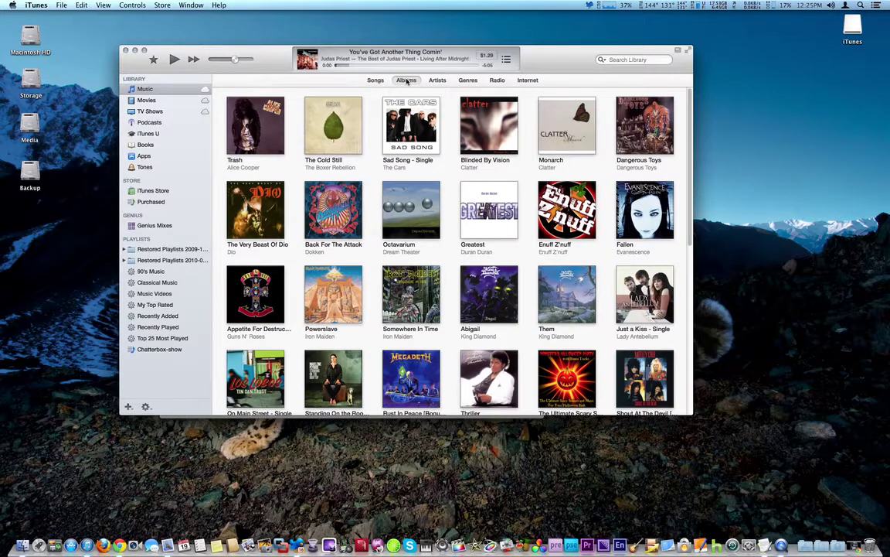
{"action": "scroll", "coordinate": [450, 313], "scroll_direction": "down", "scroll_amount": 5}
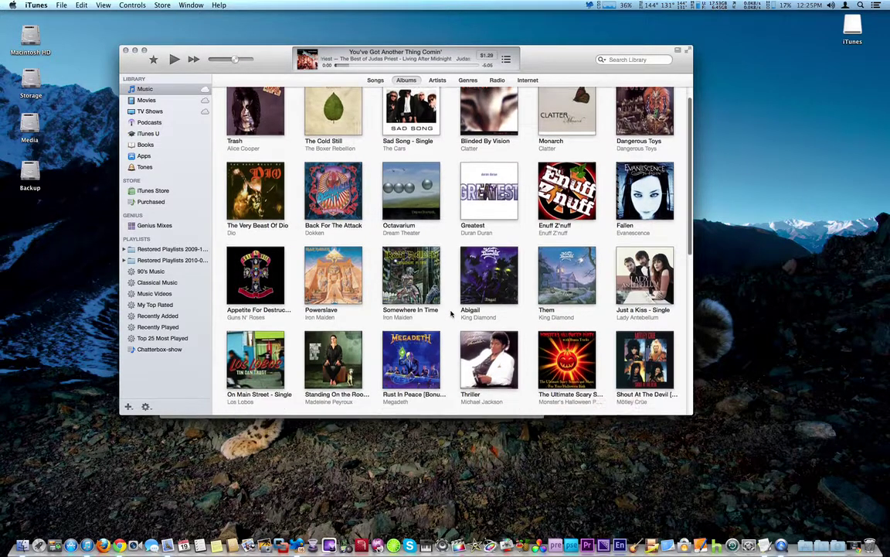
{"action": "scroll", "coordinate": [450, 313], "scroll_direction": "down", "scroll_amount": 2}
{"action": "scroll", "coordinate": [448, 311], "scroll_direction": "up", "scroll_amount": 6}
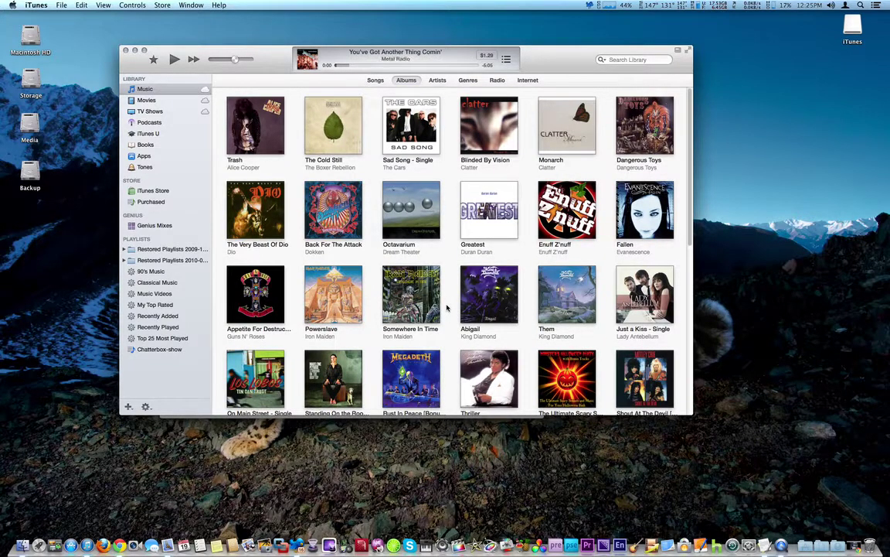
{"action": "left_click", "coordinate": [497, 80]}
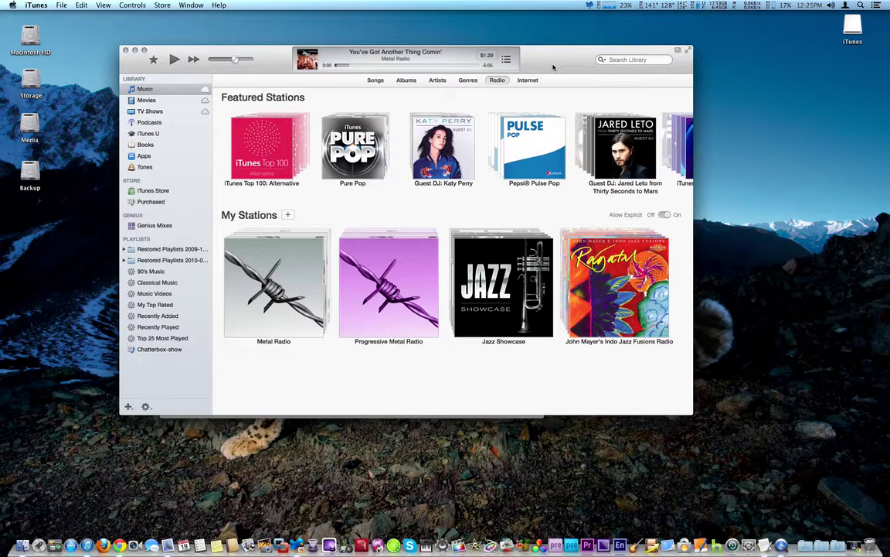